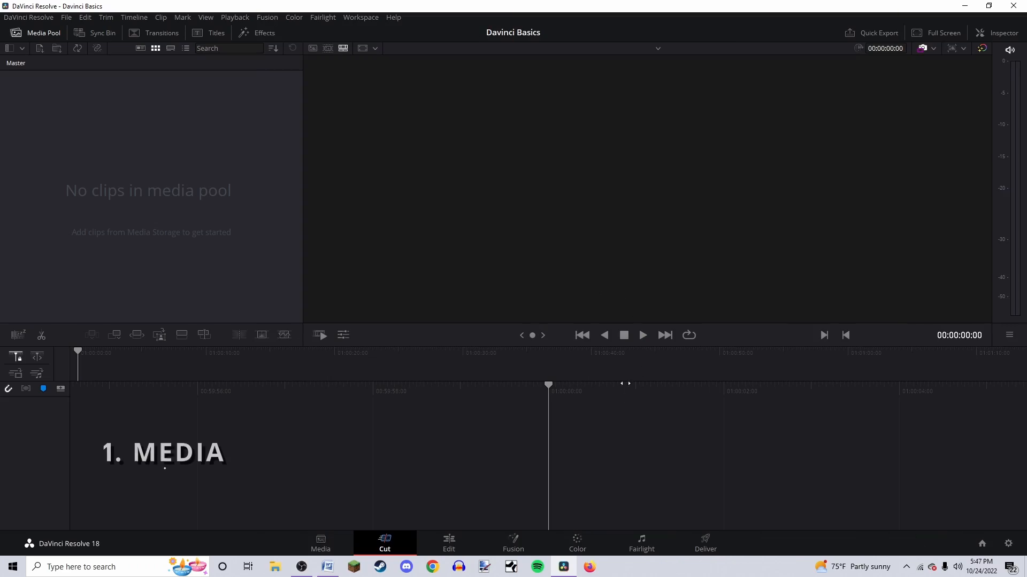
Visit each page in turn: Media, Cut, Edit, Fusion, Color, Fairlight and Deliver
click(323, 545)
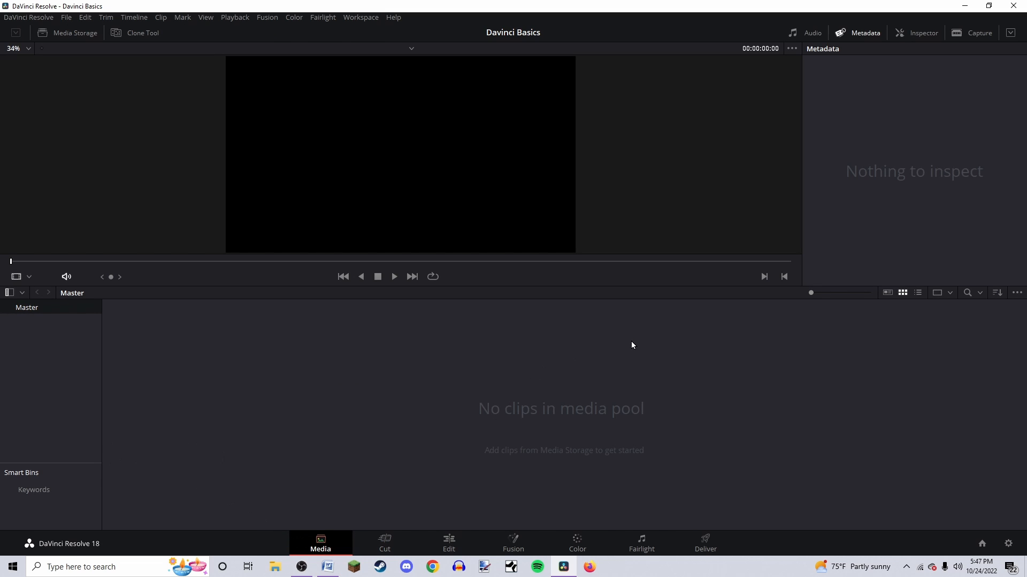
click(385, 539)
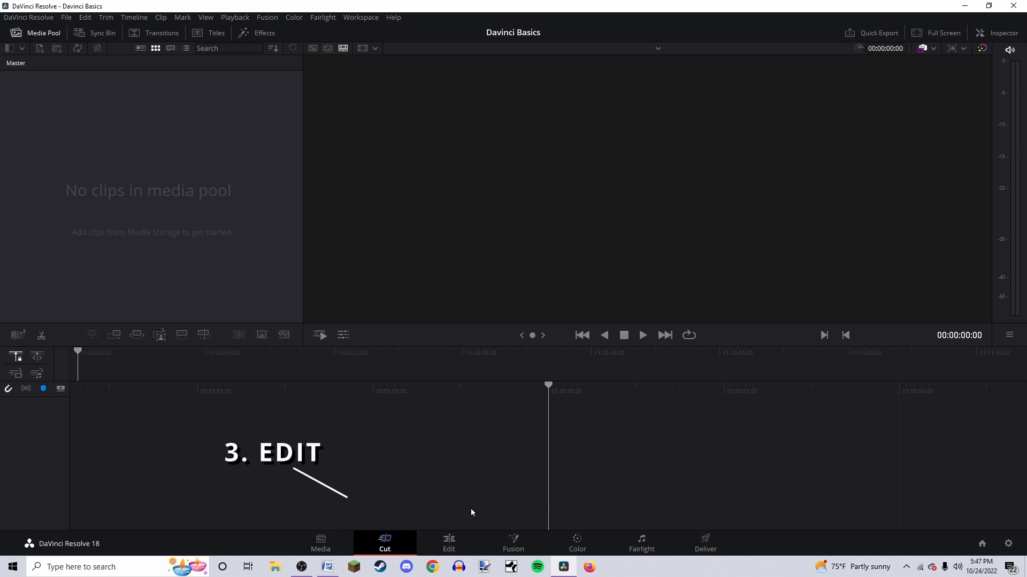
click(450, 541)
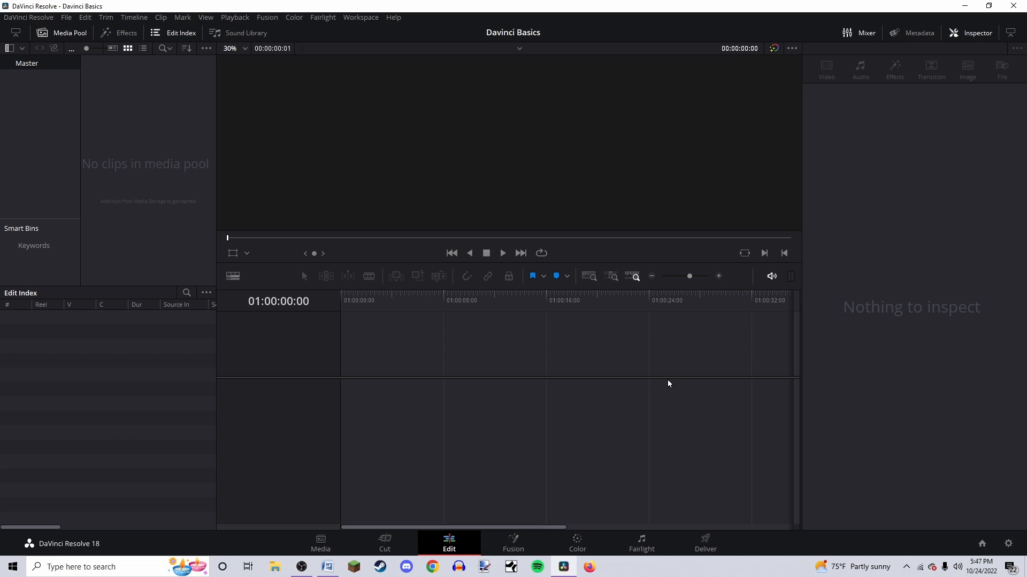
click(509, 544)
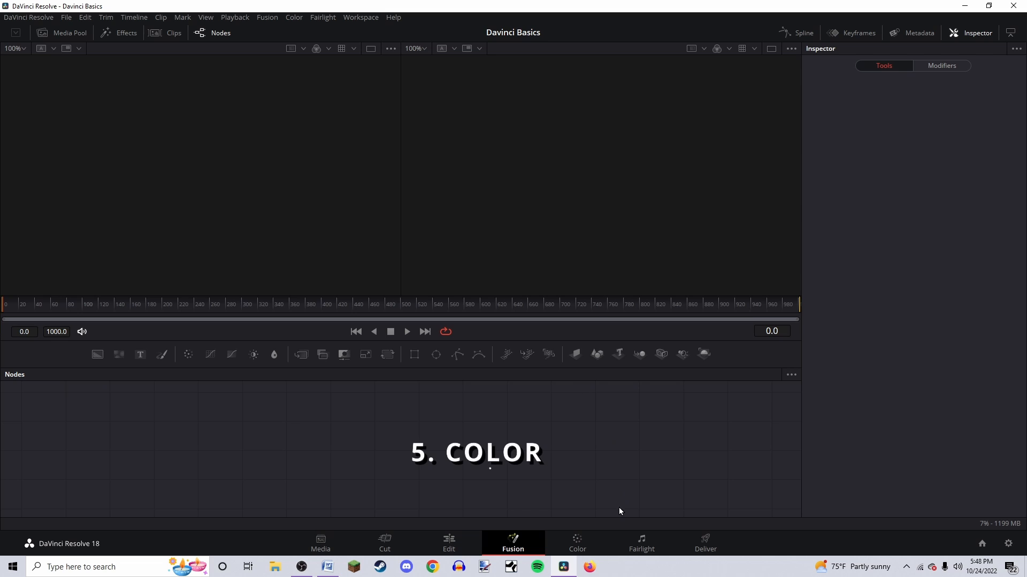
click(587, 540)
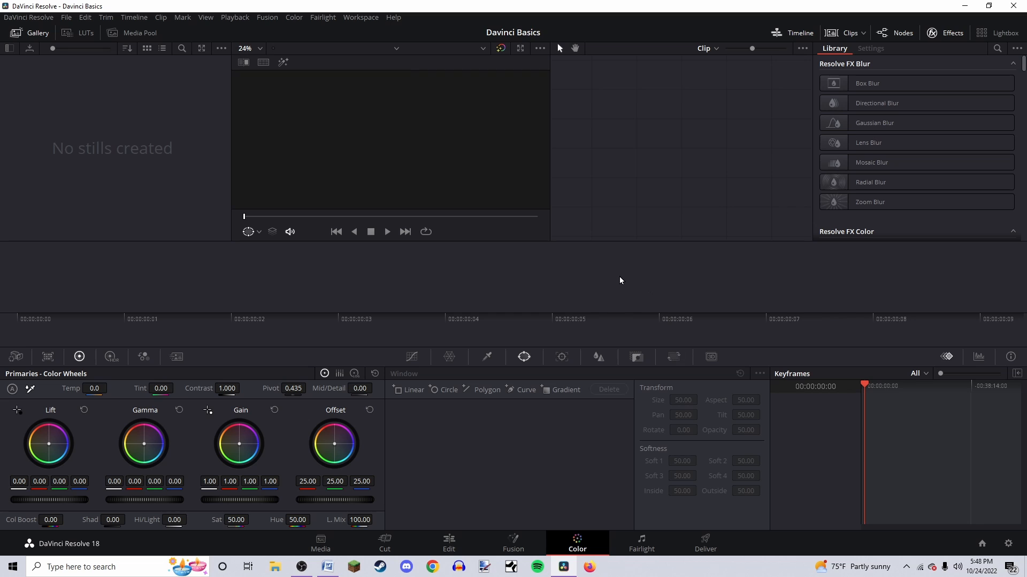
click(637, 541)
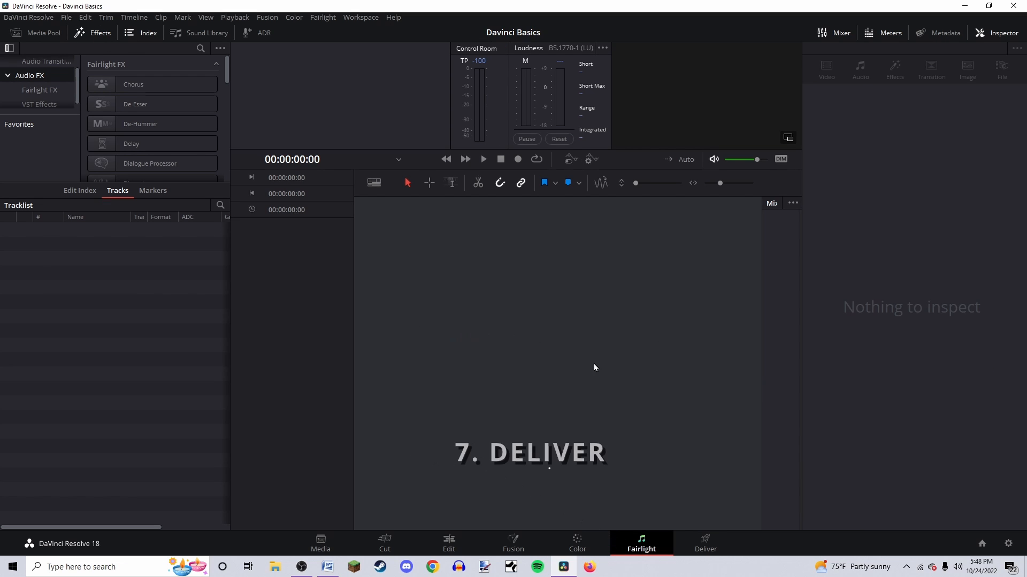
click(711, 537)
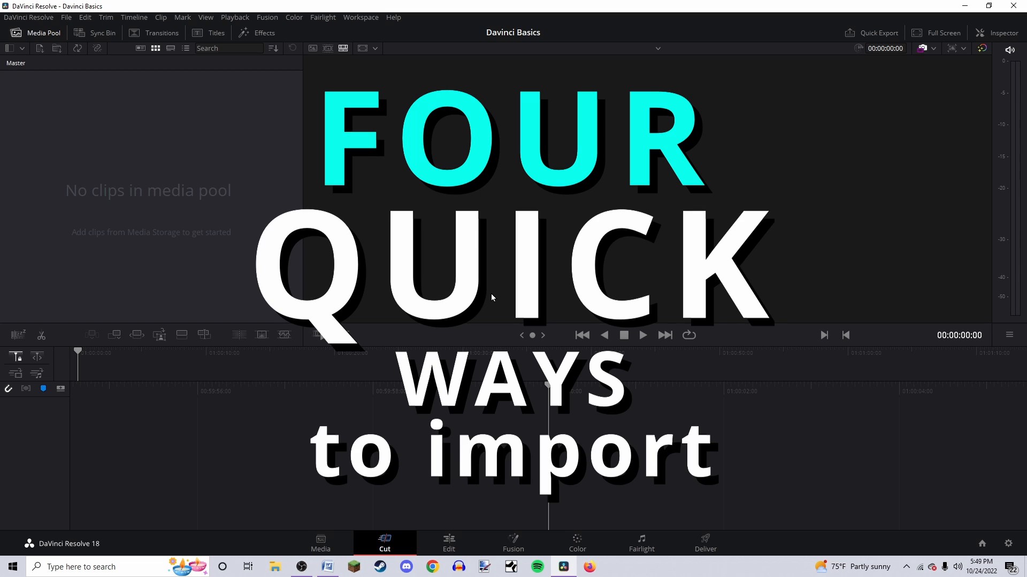
Open the Import Media dialog from the File menu, browse the Videos folder, then reopen it with its shortcut
click(66, 17)
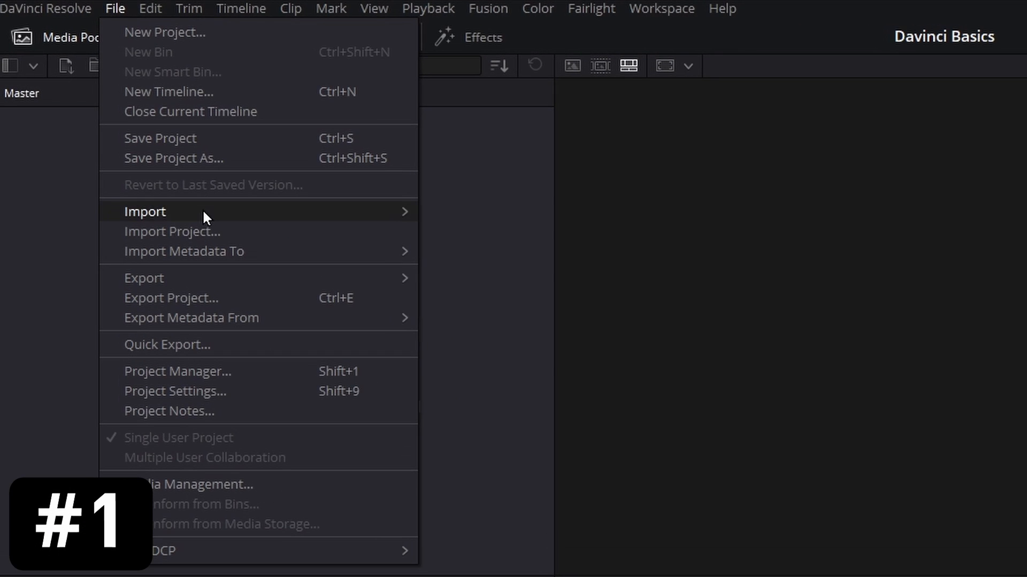
mouse_move(349, 210)
click(479, 227)
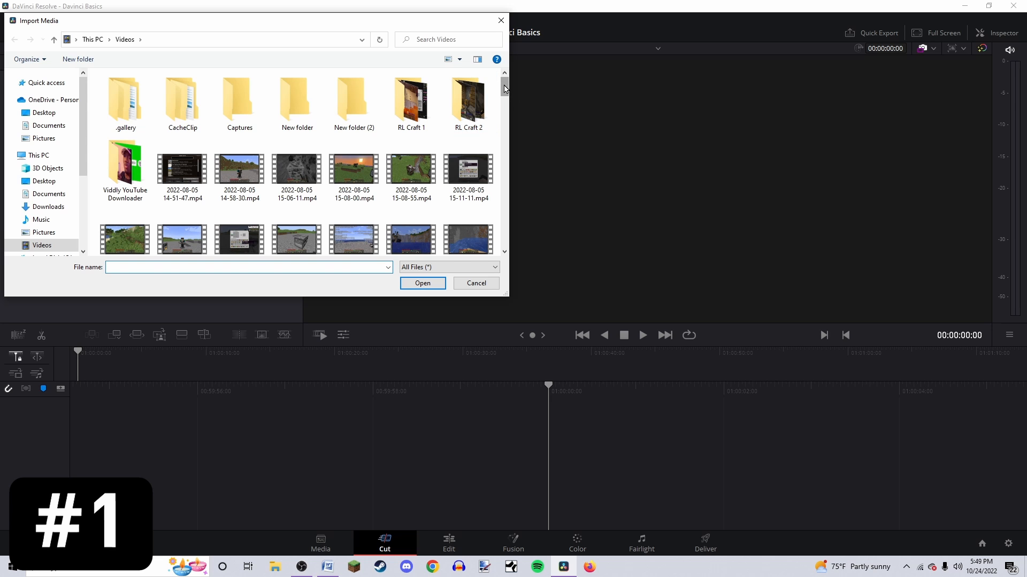
scroll(505, 88, down, 10)
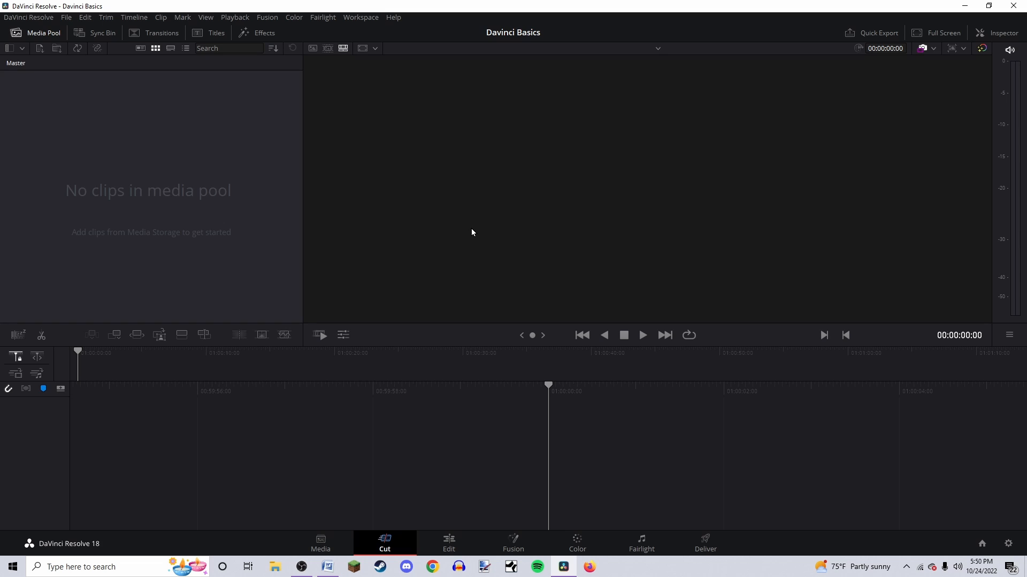
key(ctrl+i)
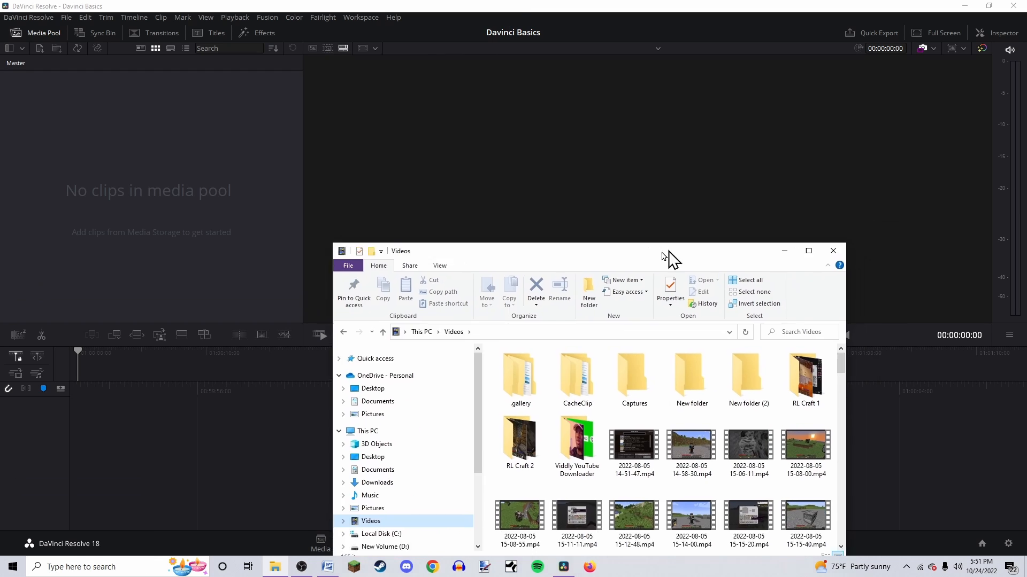
Drag three selected video clips from the File Explorer Videos folder into the media pool and change the project frame rate to match
drag(669, 257, 749, 130)
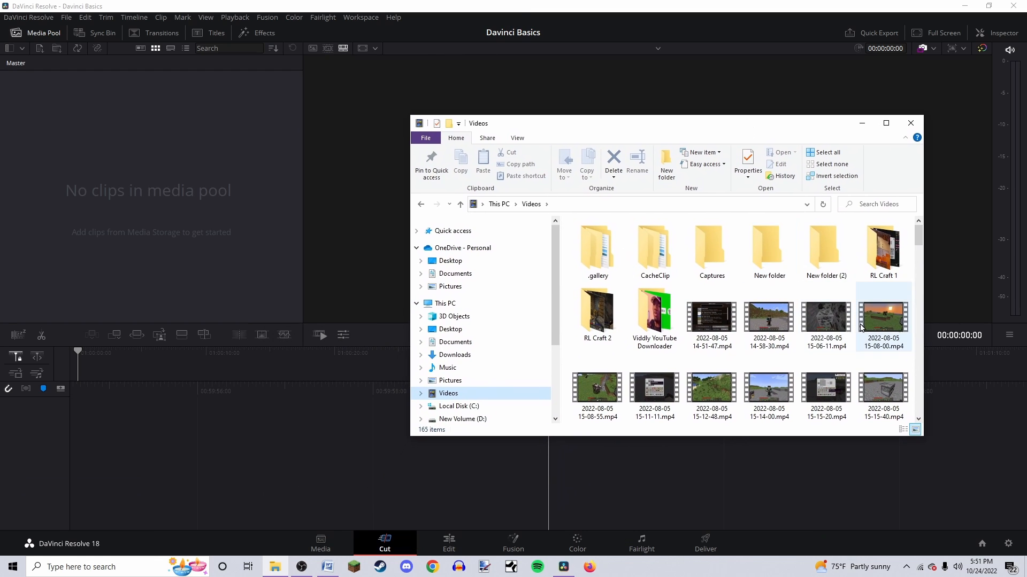
click(826, 318)
shift+click(711, 318)
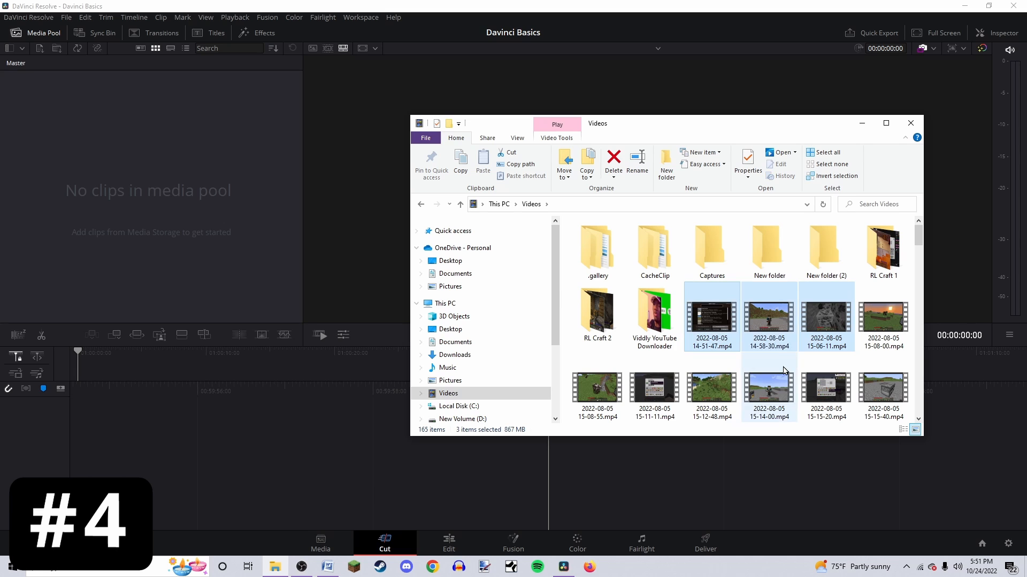
drag(768, 321, 208, 201)
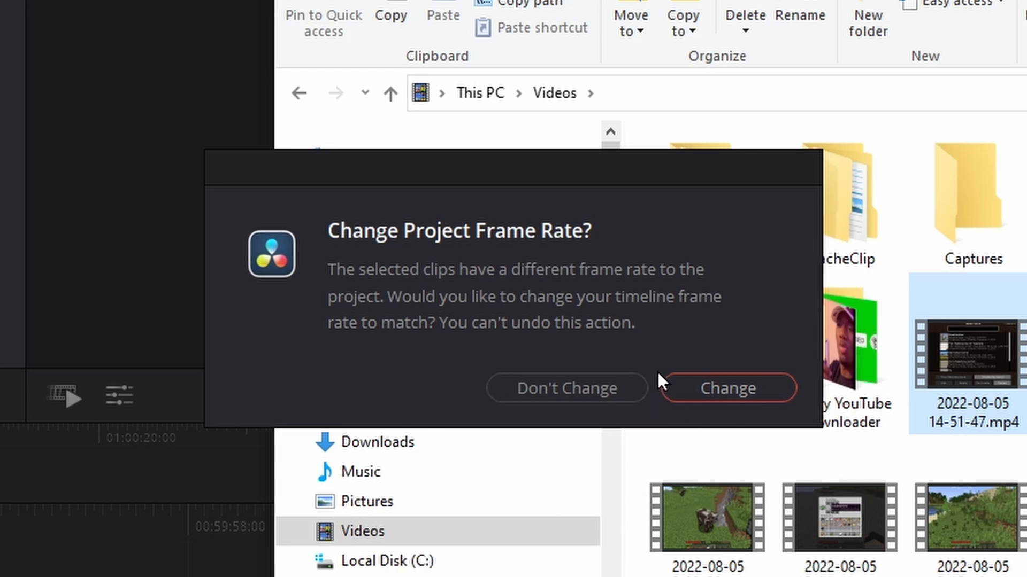
click(738, 387)
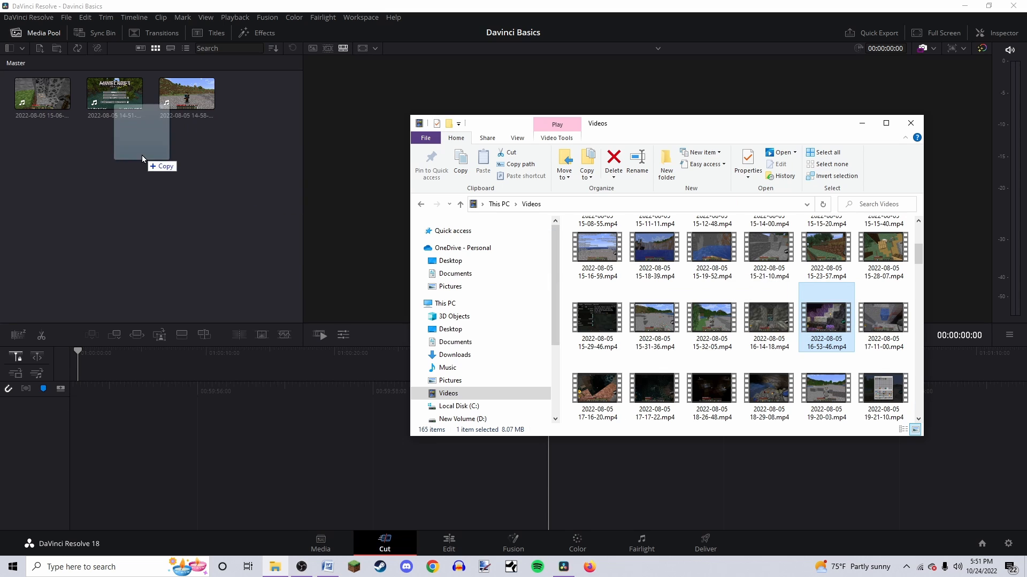
drag(143, 159, 144, 160)
drag(712, 318, 250, 219)
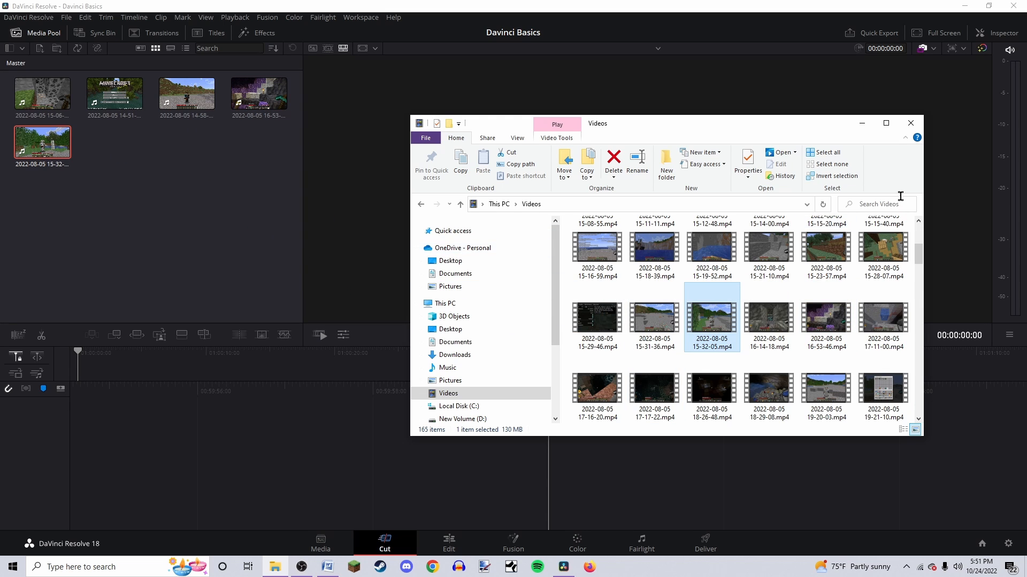
click(910, 123)
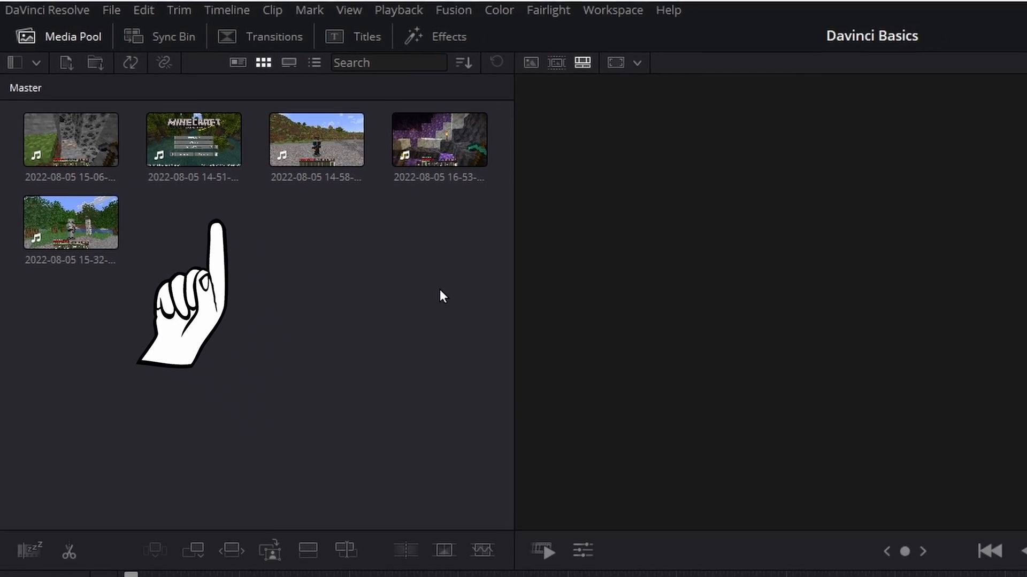
Drag the media pool clips onto the timeline to build Timeline 1
drag(447, 144, 569, 483)
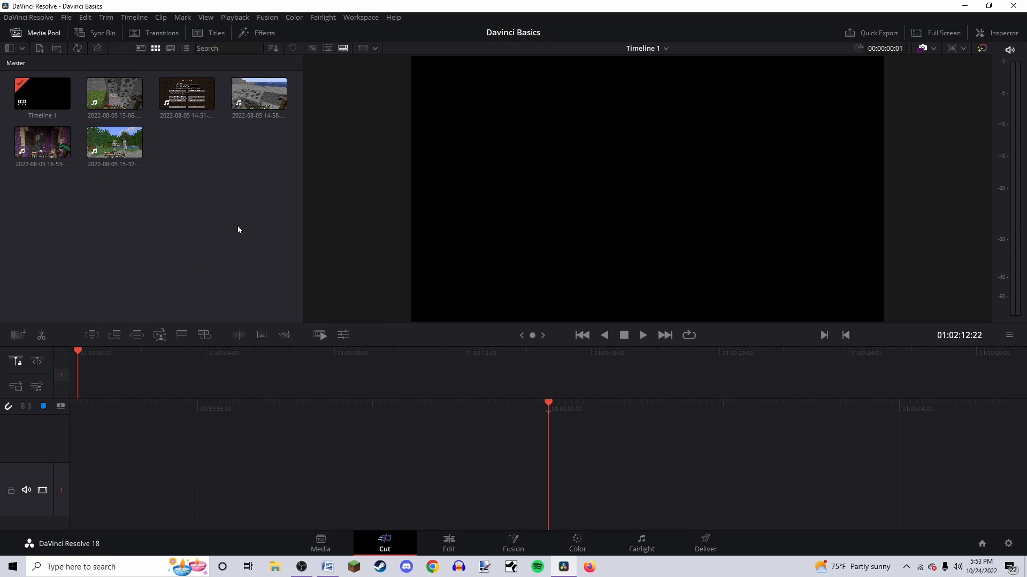
drag(252, 183, 567, 493)
ctrl+click(59, 140)
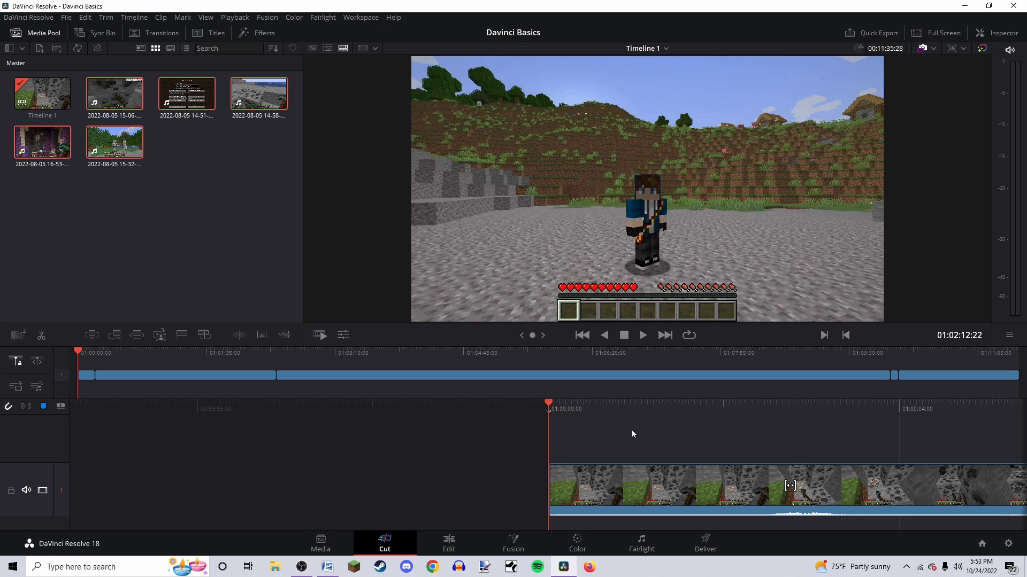
drag(627, 438, 503, 486)
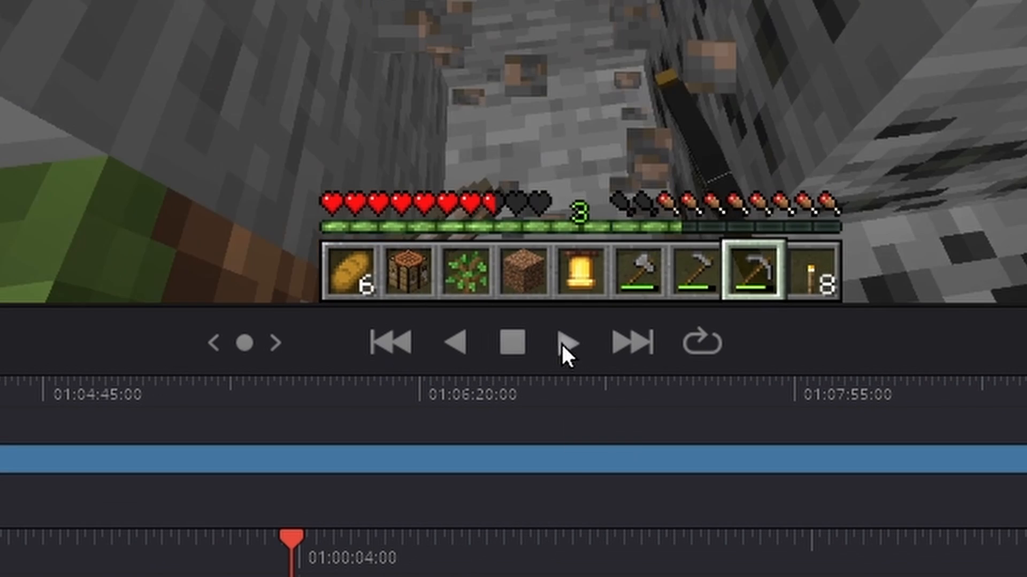
Try the playback controls: play, reverse, stop, scrub the timeline and jump to the next edit
click(564, 343)
click(461, 345)
click(509, 345)
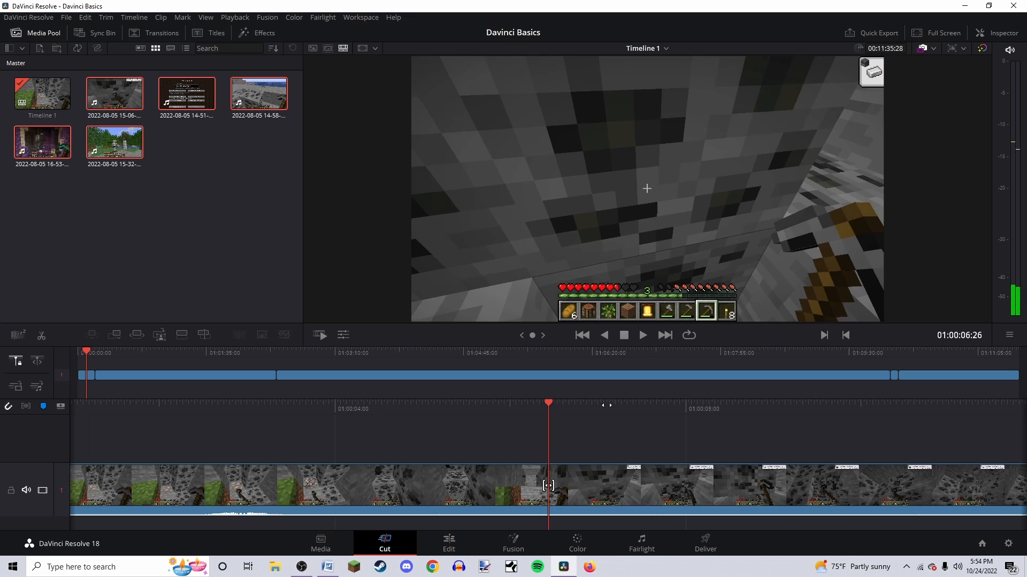
drag(608, 406, 569, 405)
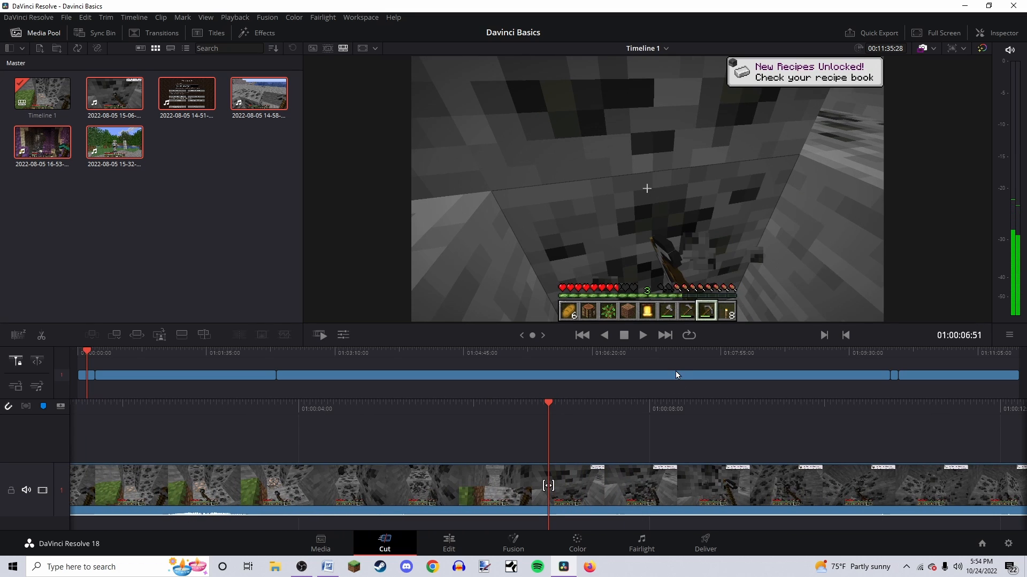
click(664, 335)
Scrub through the timeline to a point inside the first clip and play it back
click(605, 478)
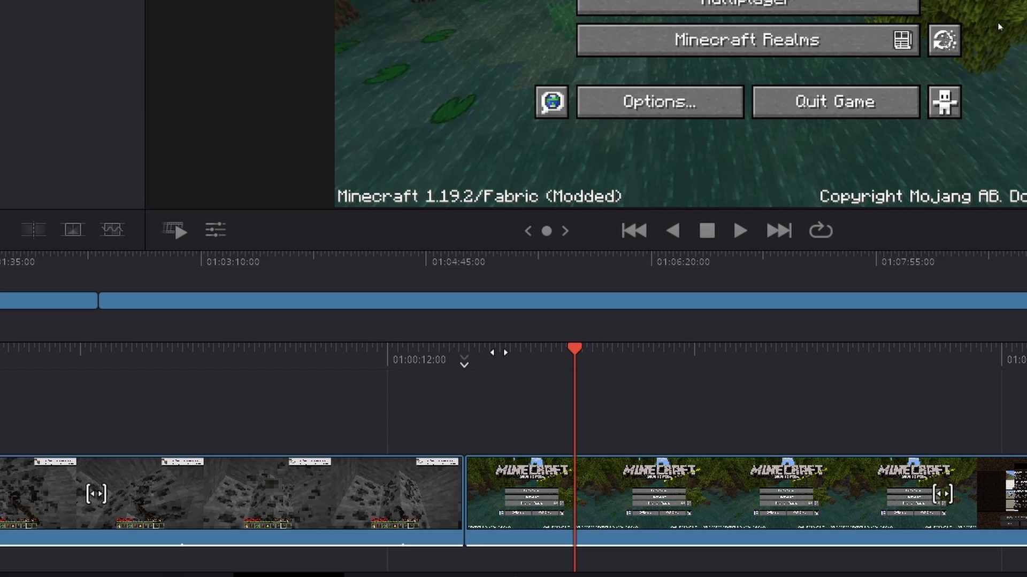
mouse_move(500, 350)
mouse_down()
mouse_move(704, 352)
mouse_move(506, 351)
mouse_up()
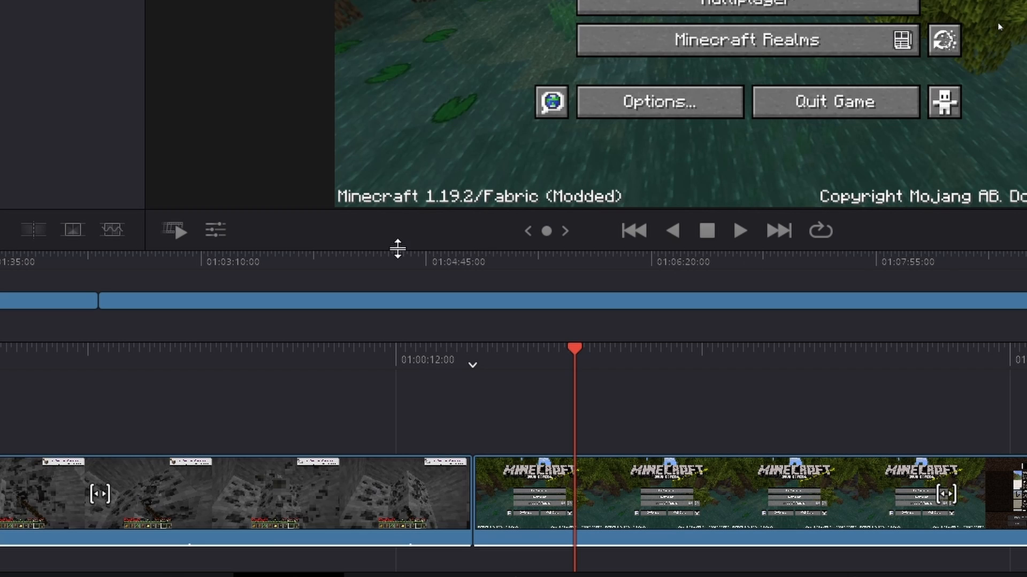
drag(368, 263, 713, 262)
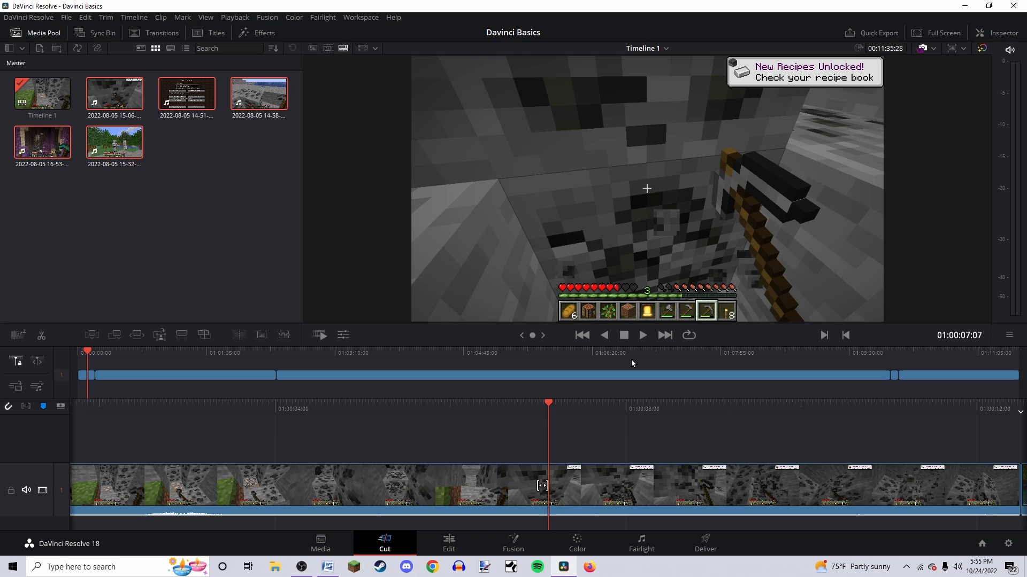
click(645, 339)
key(space)
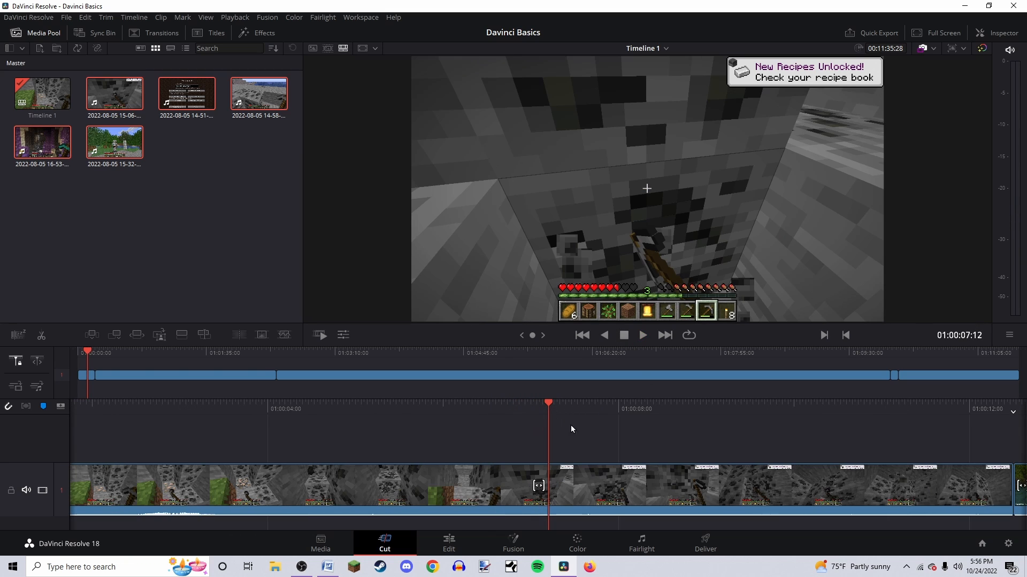
Split the first clip at the playhead using the clip's context menu
right_click(568, 477)
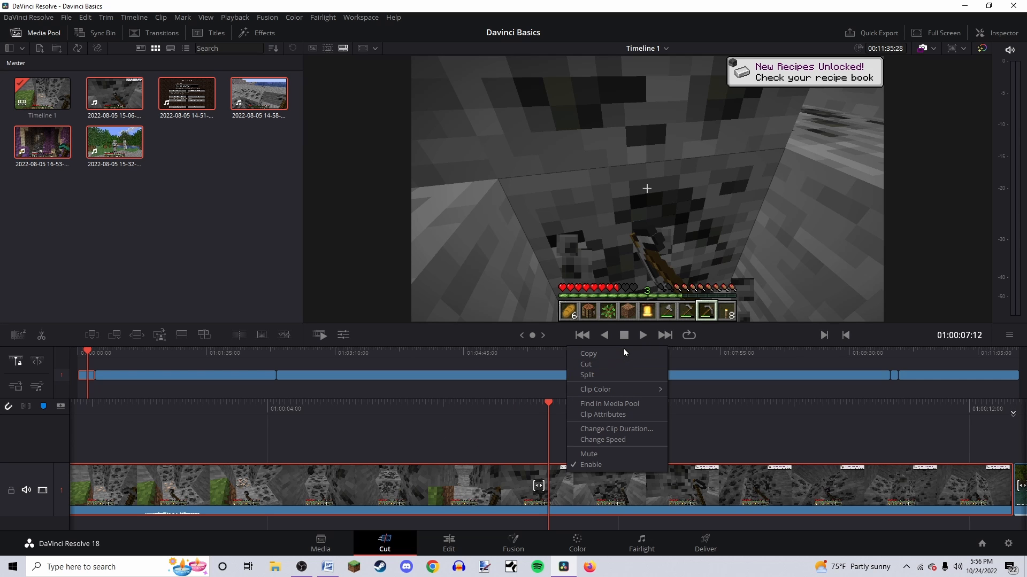
click(541, 402)
drag(541, 402, 564, 404)
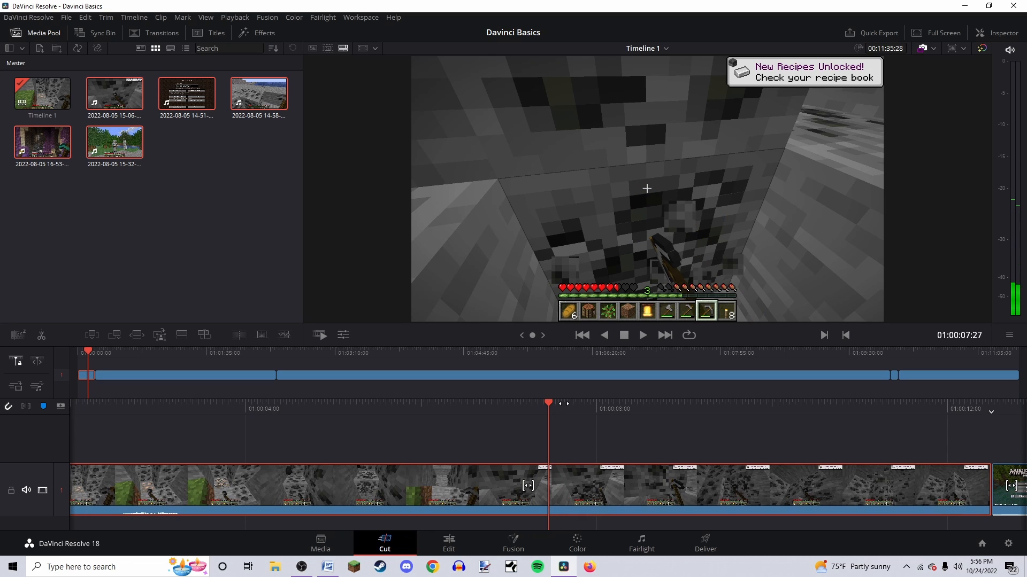
drag(576, 401, 592, 493)
Paste the selected clip segment at the edit point before the title-screen clip
click(590, 474)
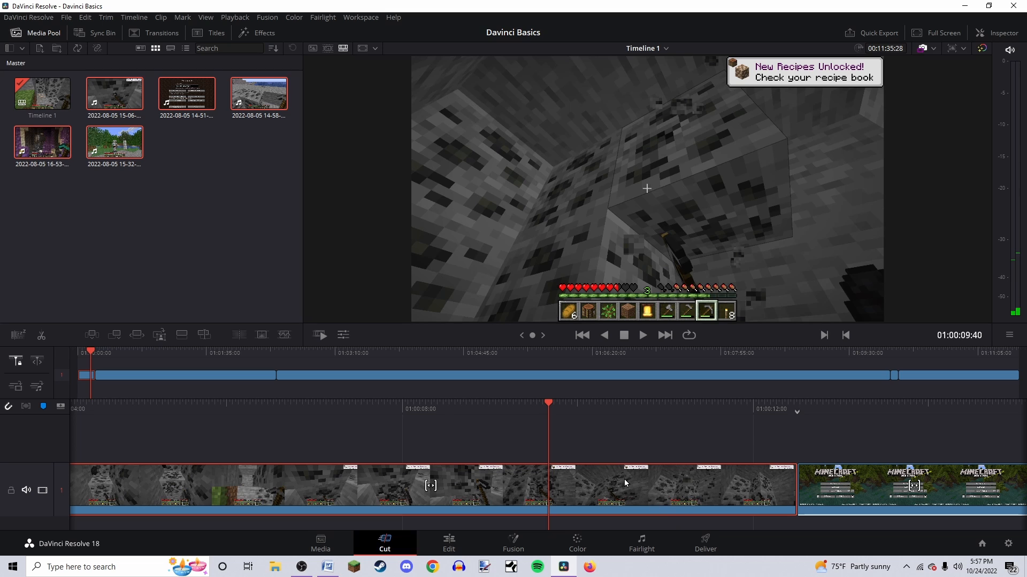
drag(672, 402, 450, 409)
click(664, 335)
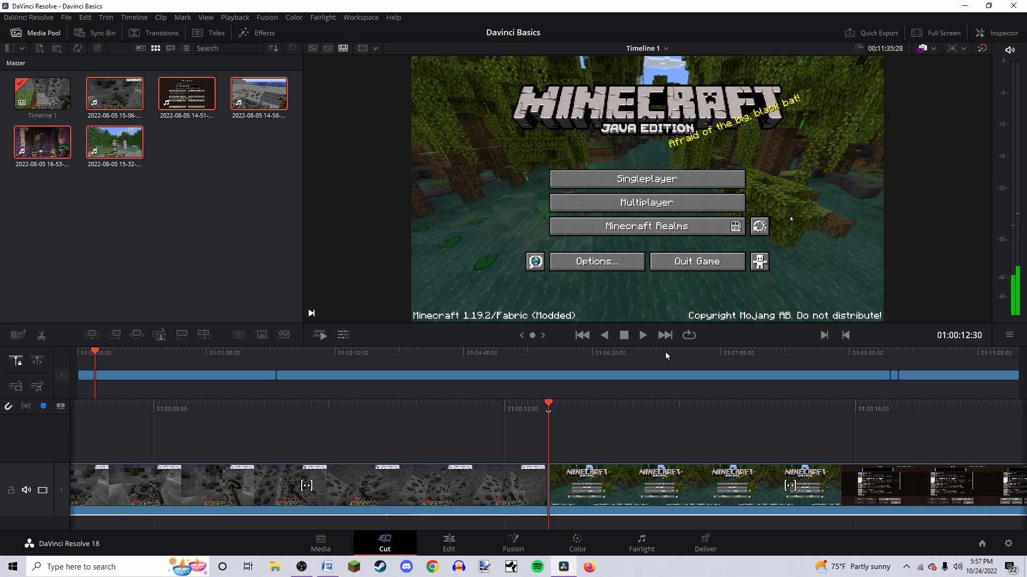
key(ctrl+v)
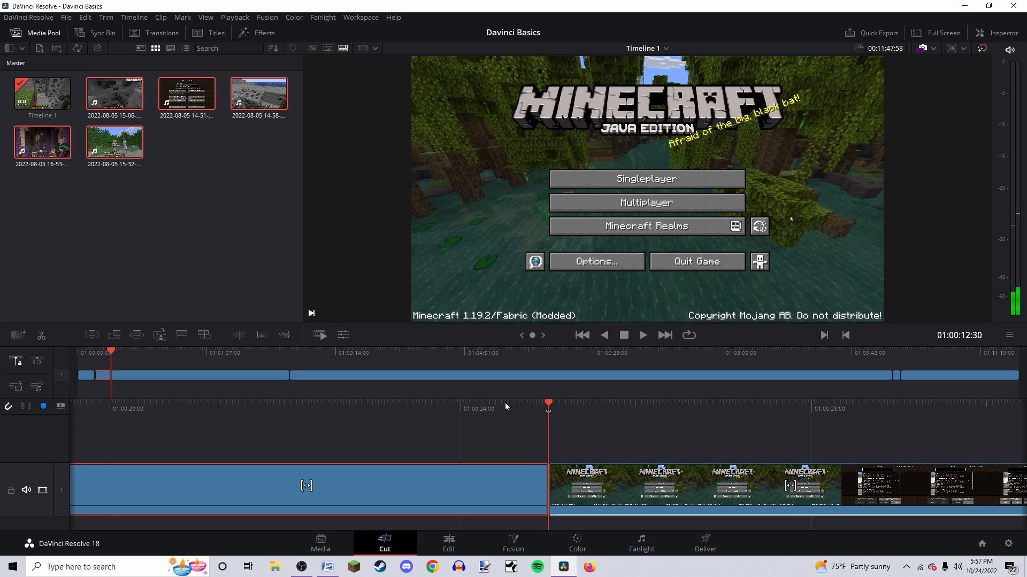
Select the pasted clip and delete it
drag(493, 407, 688, 406)
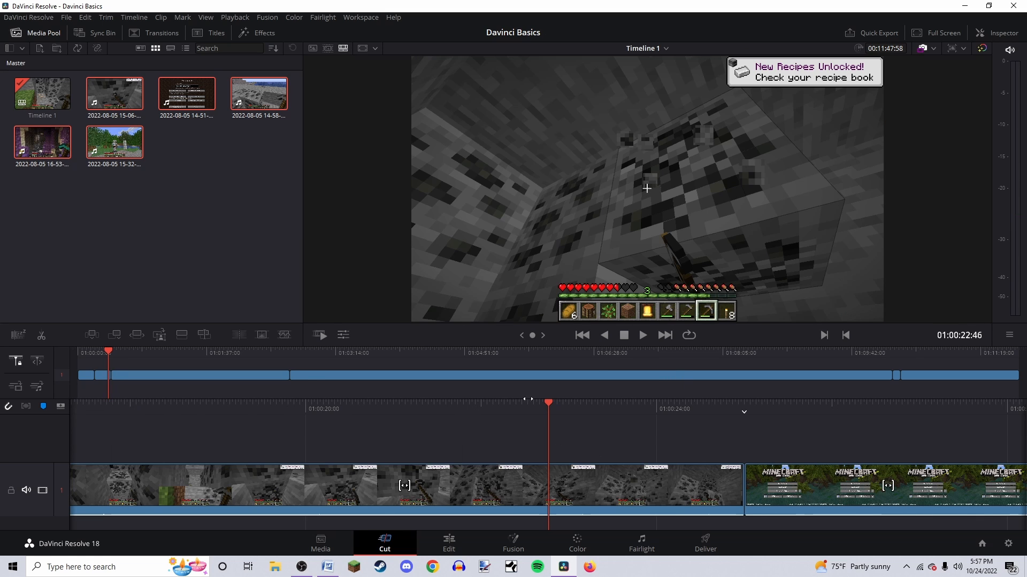
click(620, 477)
key(Delete)
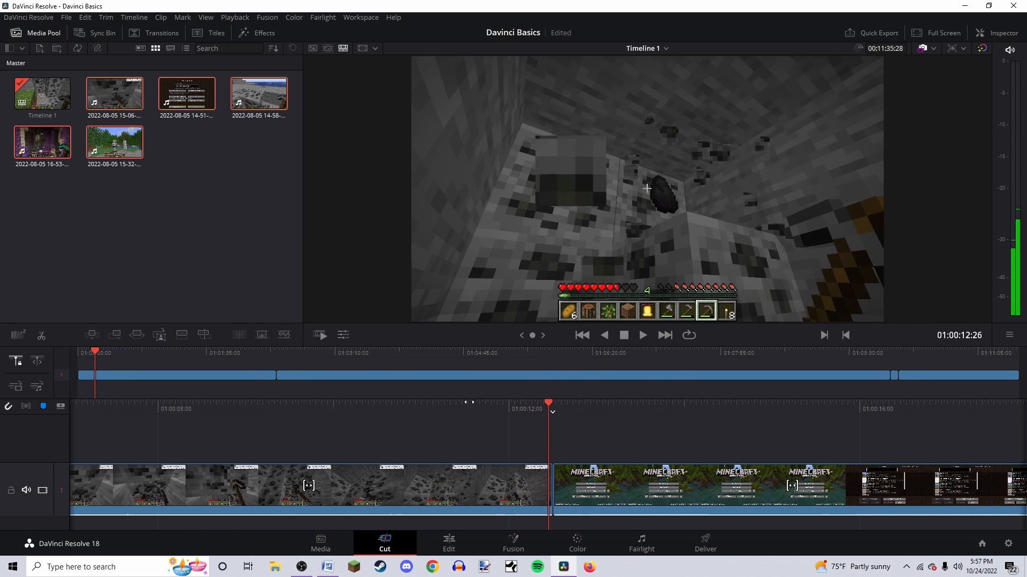
Examine the clip context menu and the track context menu on the video track
right_click(569, 482)
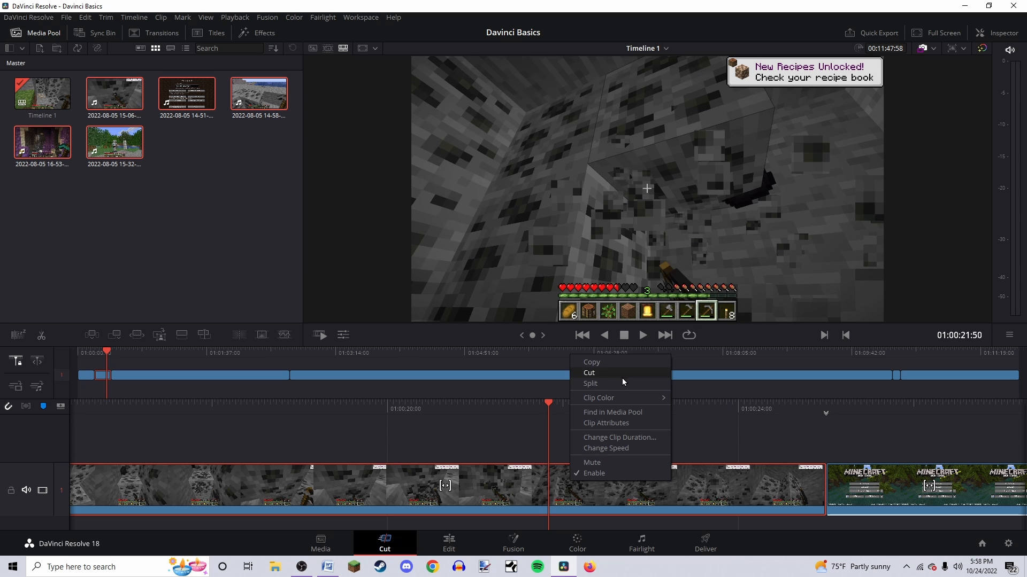
click(520, 438)
right_click(606, 439)
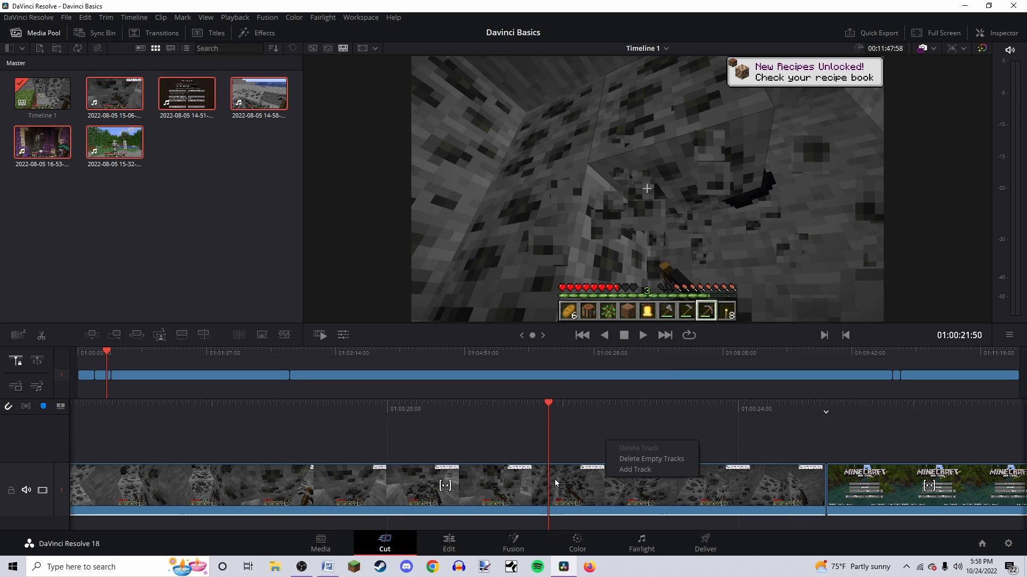
Split the first clip at two more playhead positions along the track
right_click(554, 480)
click(590, 384)
scroll(583, 428, down, 4)
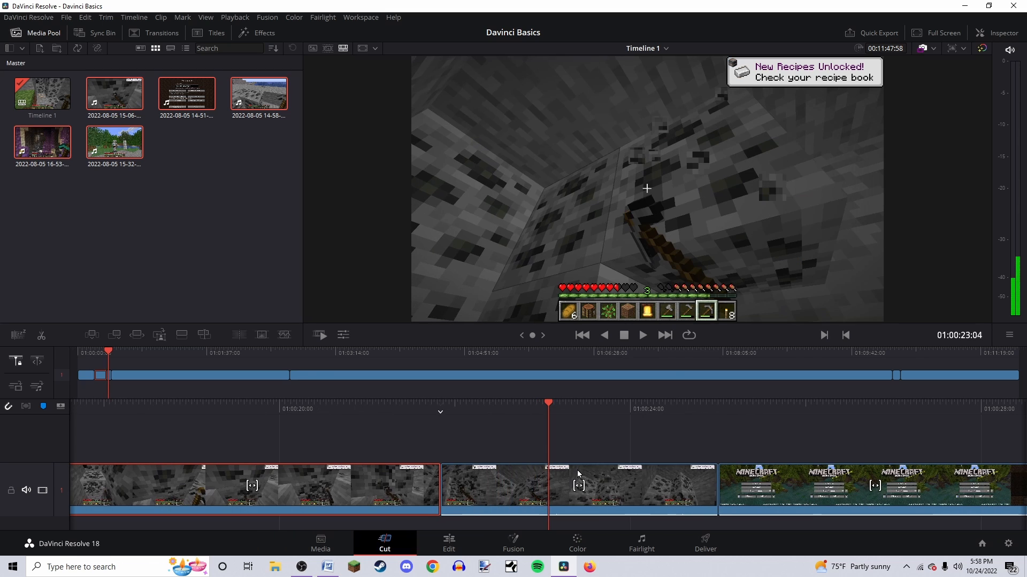
right_click(576, 470)
click(596, 367)
scroll(545, 470, down, 3)
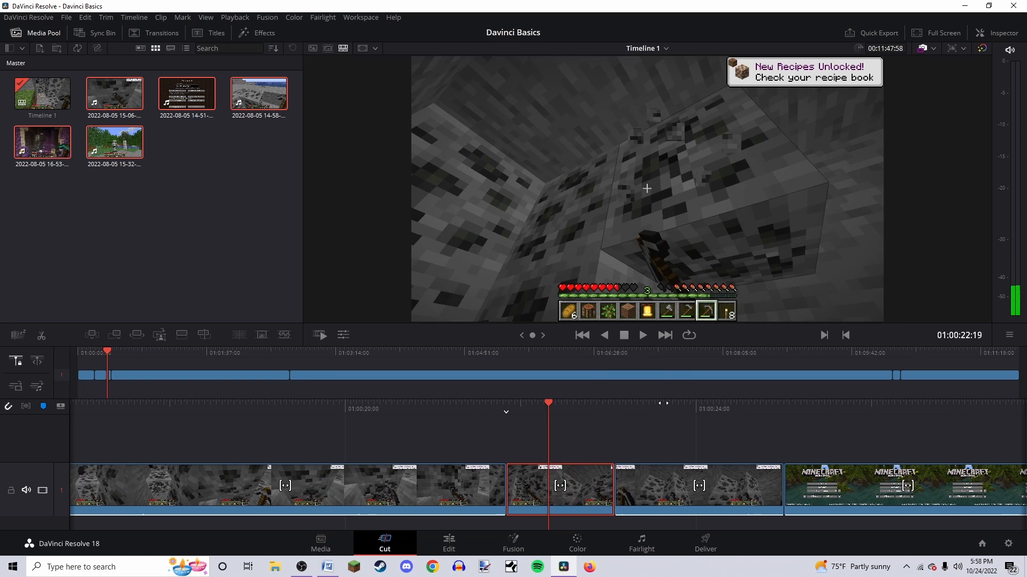
key(ctrl+b)
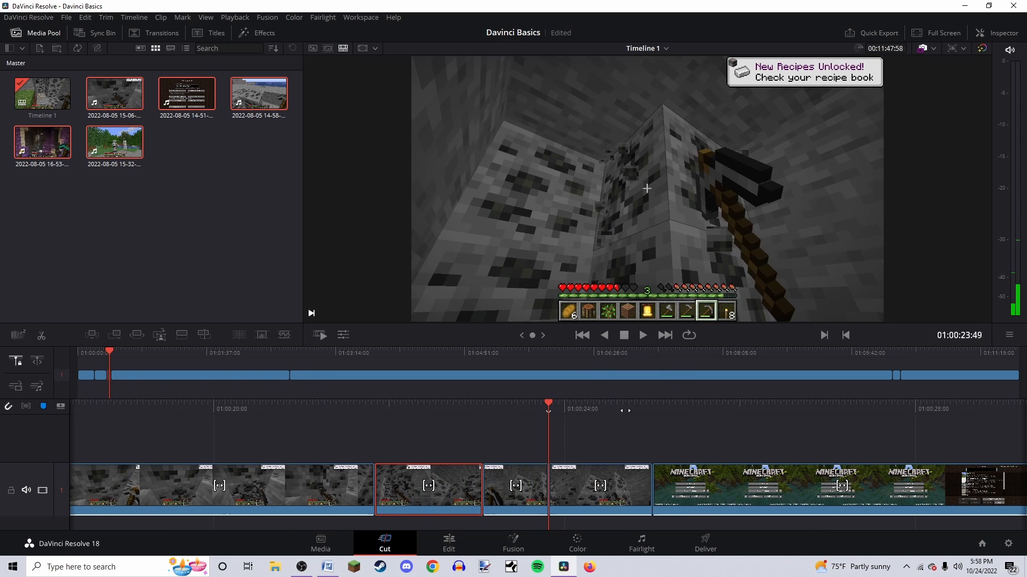
Move the playhead further along the track and split the clips at additional points
scroll(529, 407, down, 5)
scroll(525, 412, down, 6)
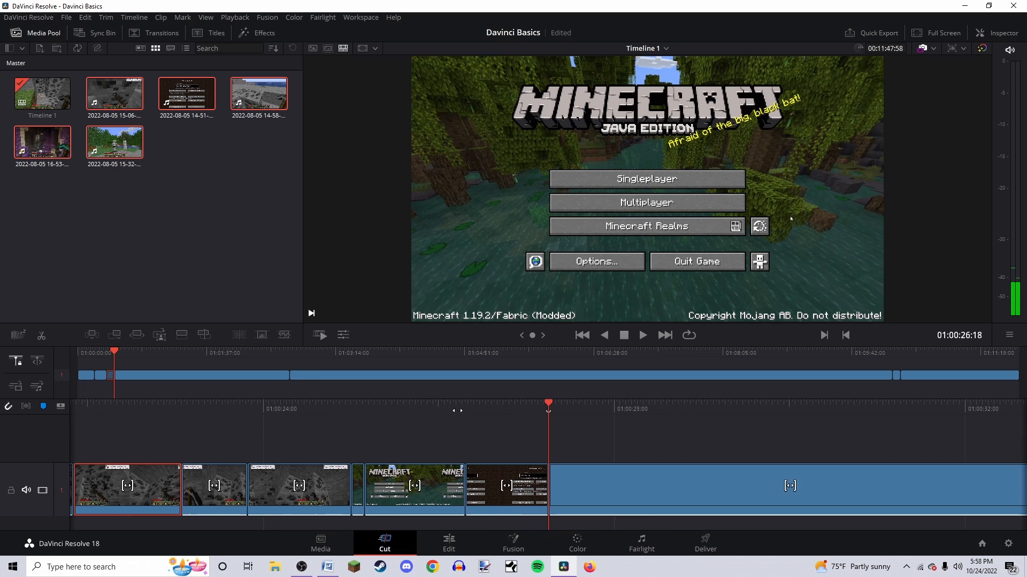
drag(282, 385, 365, 388)
key(ctrl+b)
key(ctrl+b)
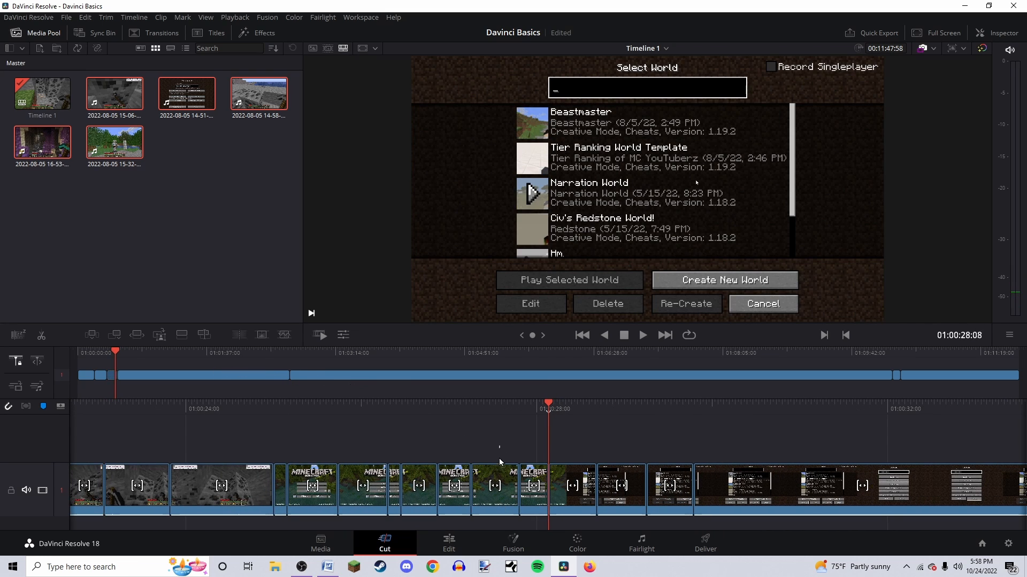
Select a short clip segment in the title-screen section and delete it
click(501, 488)
key(Delete)
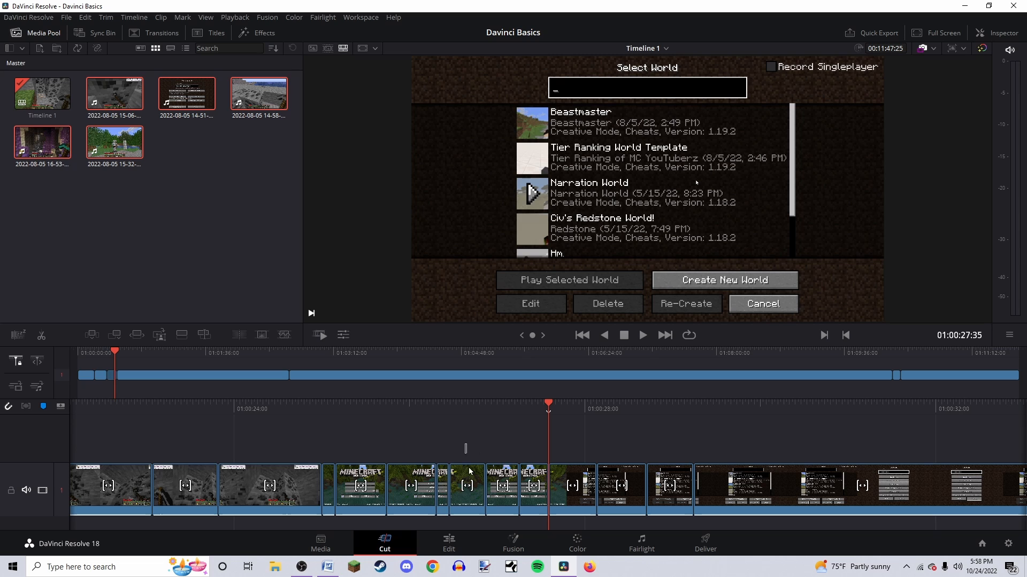
Mute the clip segment before the menu footage and disable the following long menu-footage clip
right_click(564, 468)
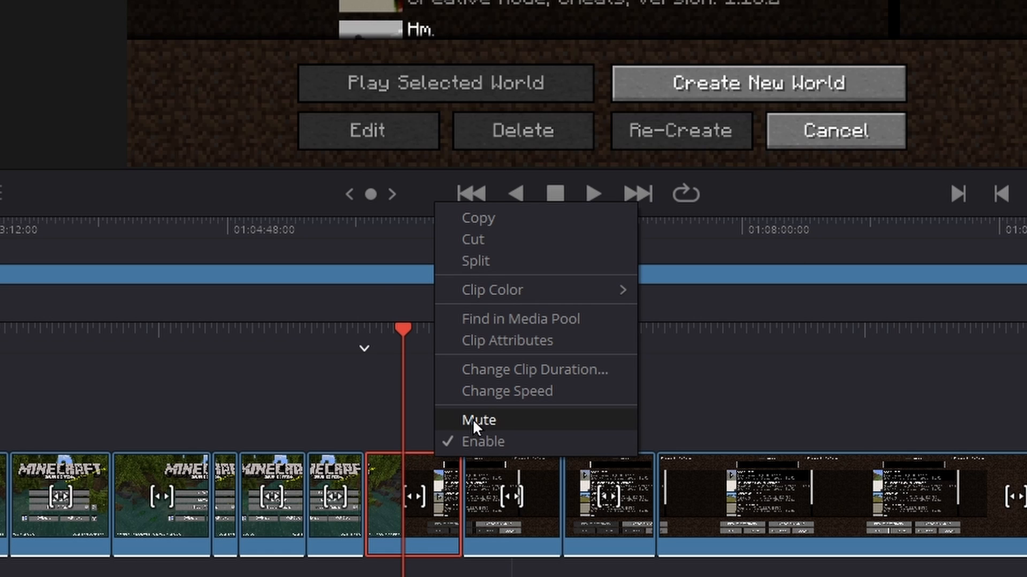
click(502, 420)
right_click(506, 492)
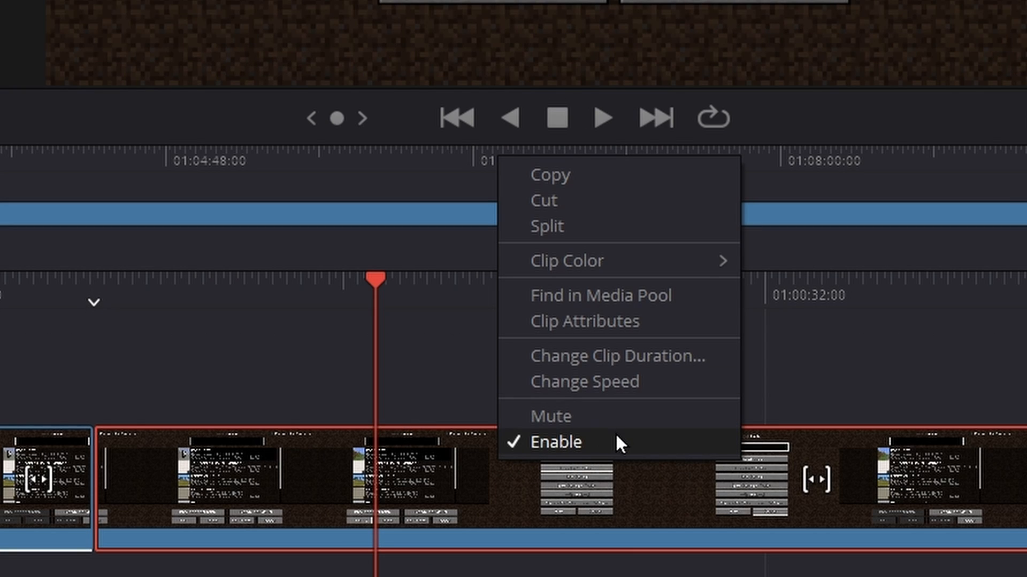
click(613, 440)
Scrub the playhead across the disabled clip to preview its playback
drag(610, 285, 338, 294)
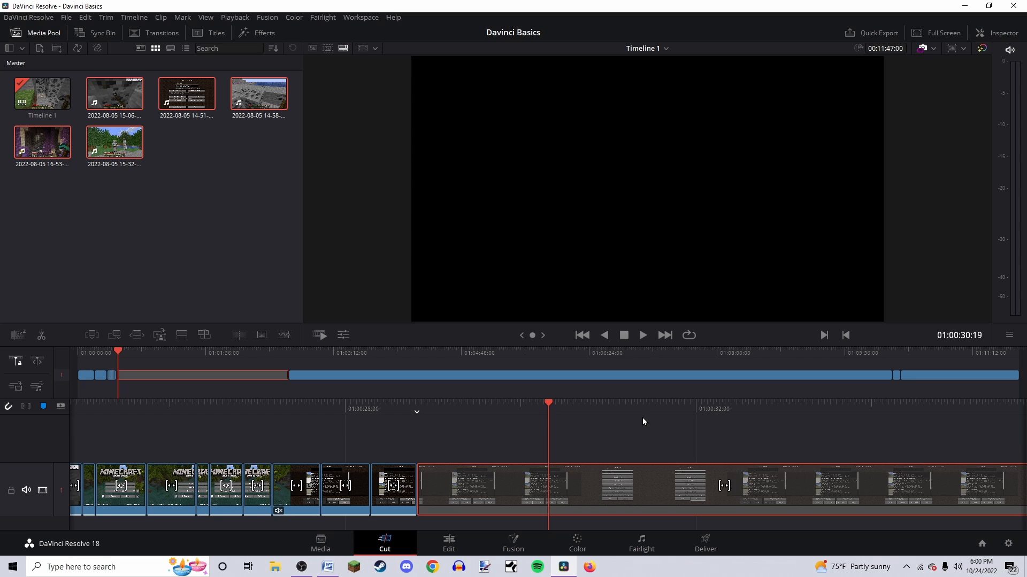
drag(642, 417, 609, 410)
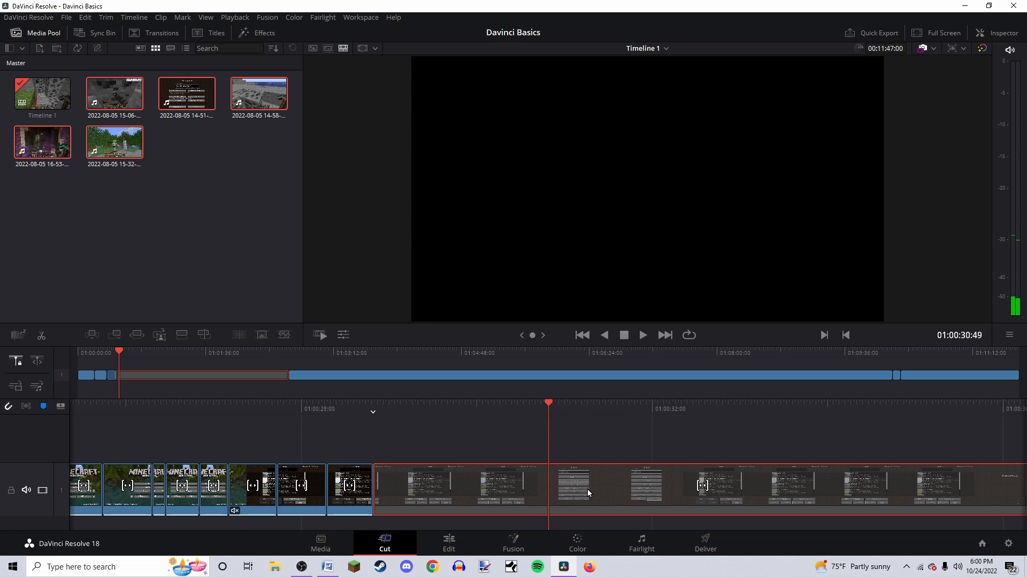
drag(602, 407, 678, 408)
drag(642, 405, 774, 416)
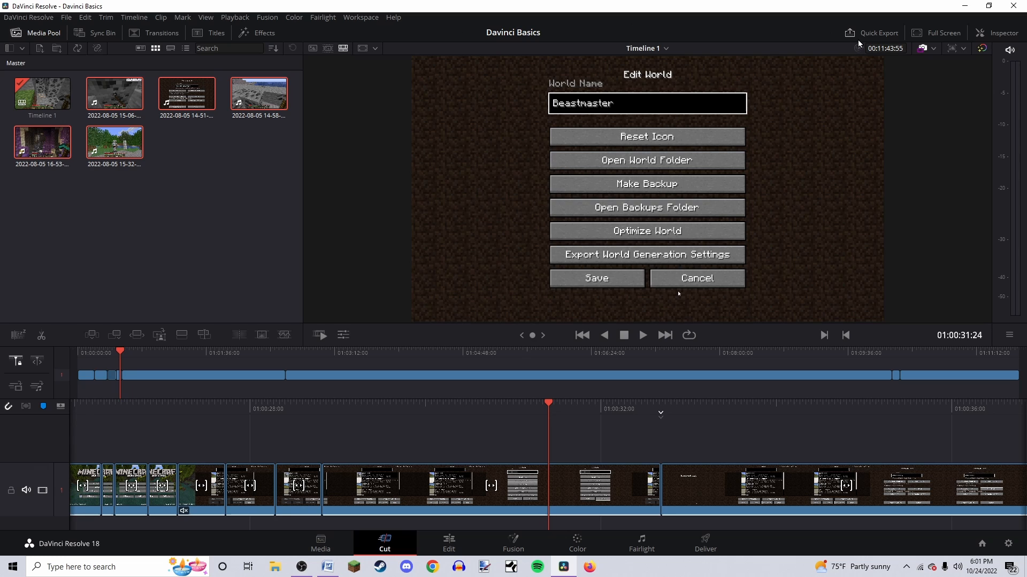
Quick export the timeline as H.264 Master, saving it as "mYSuper Awesome Videoooooo!!!!!1" in the project folder
click(505, 41)
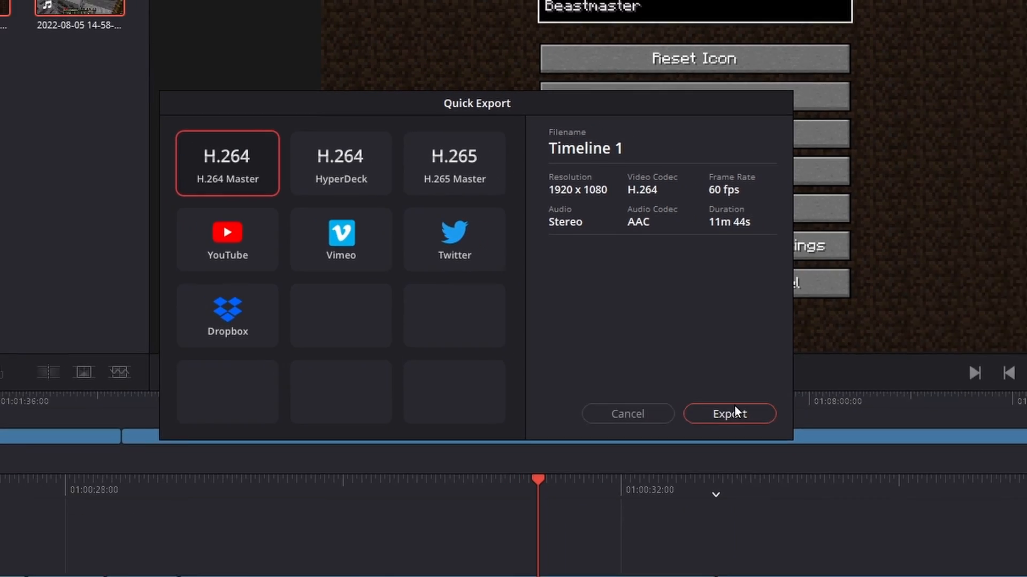
click(864, 501)
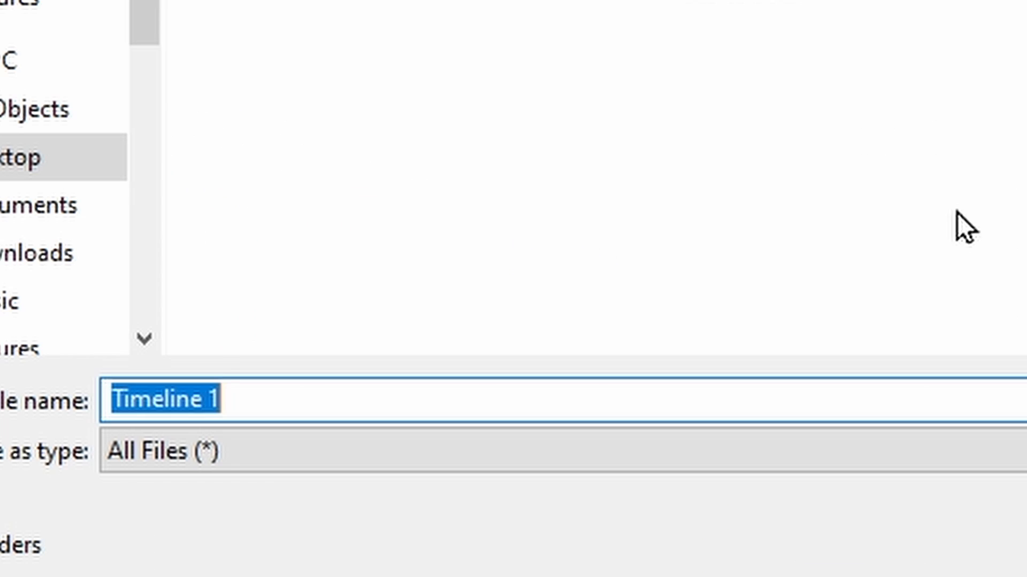
text(mYSuper Awesome Bi)
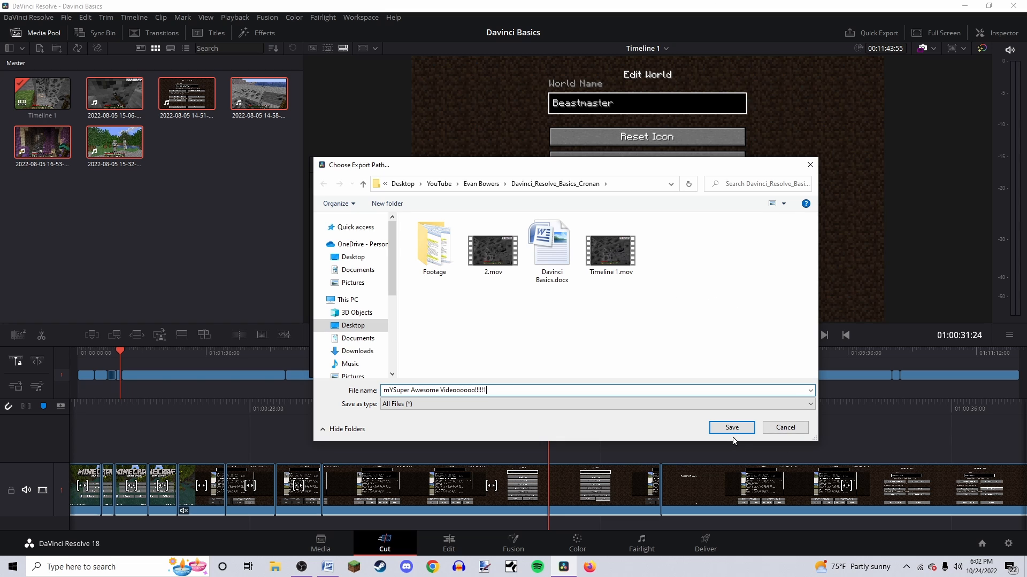
click(730, 426)
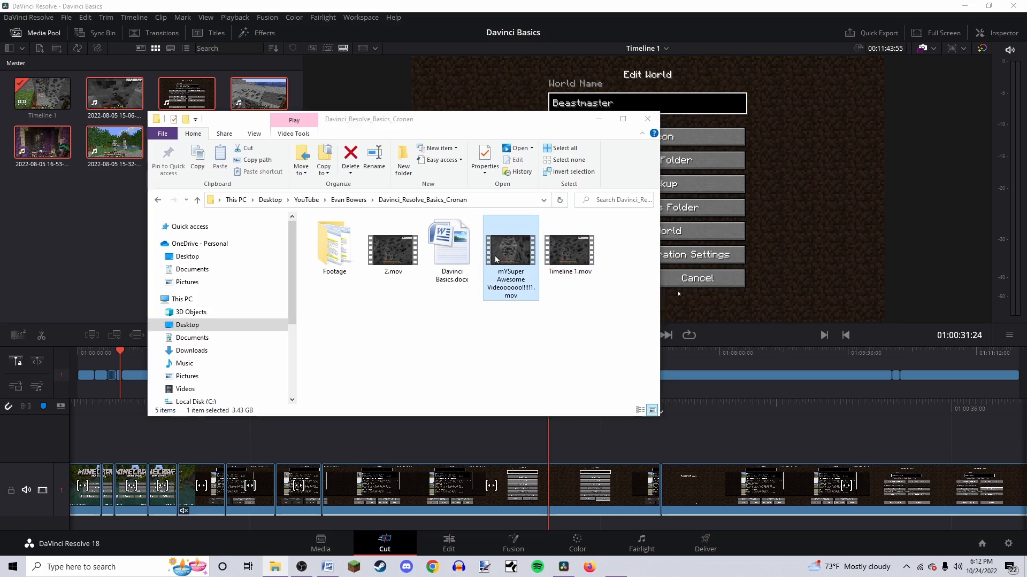
Open the exported video file from the project folder to play it
double_click(509, 246)
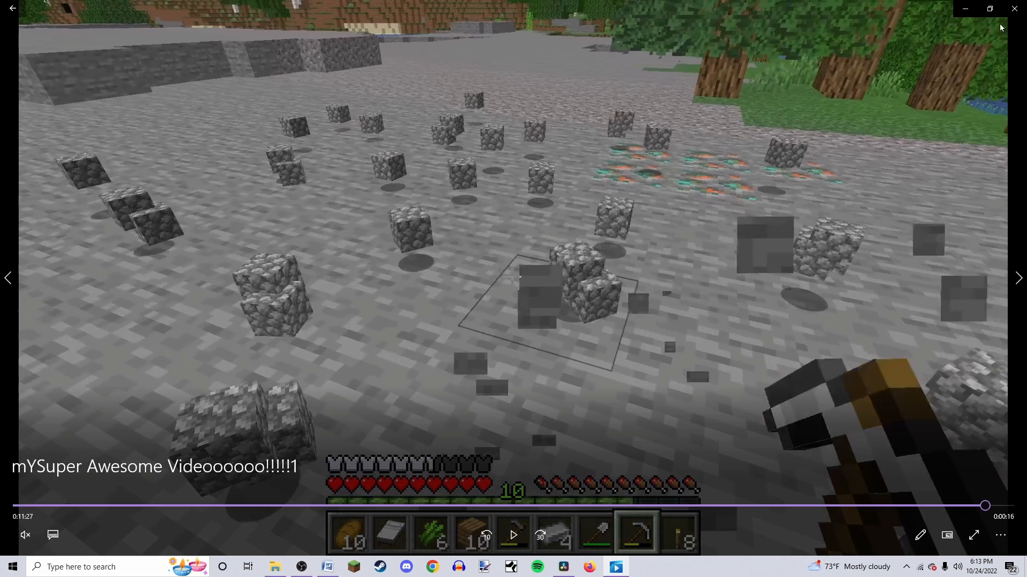